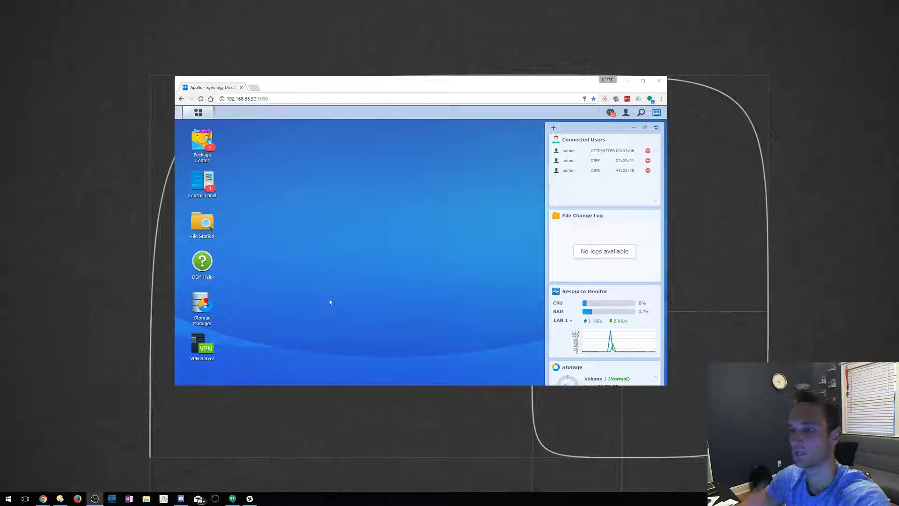
Open Control Panel's Update & Restore page, showing DSM 6.1.3-15152 Update 1 available.
drag(368, 86, 378, 72)
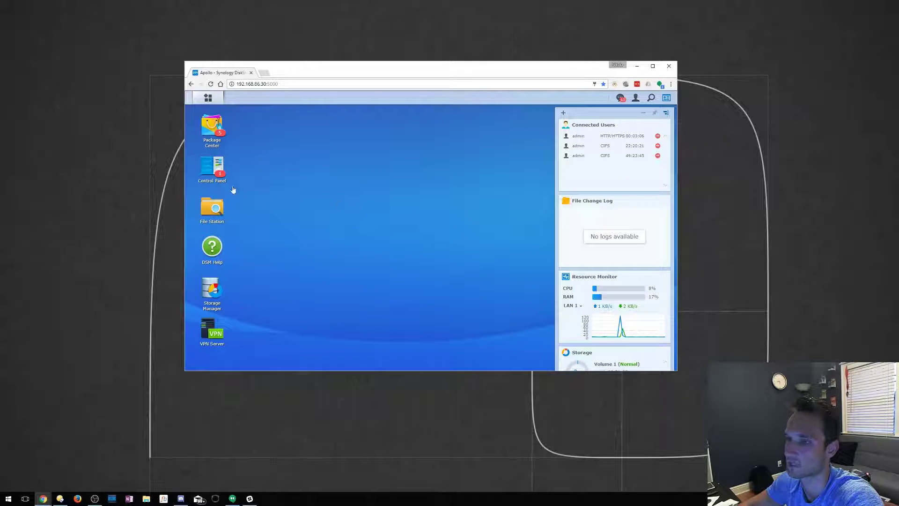
click(214, 168)
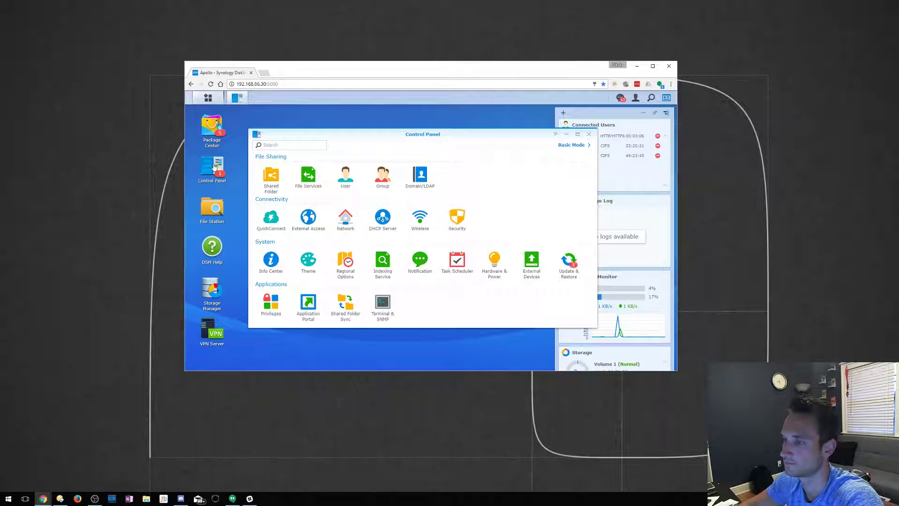
click(565, 259)
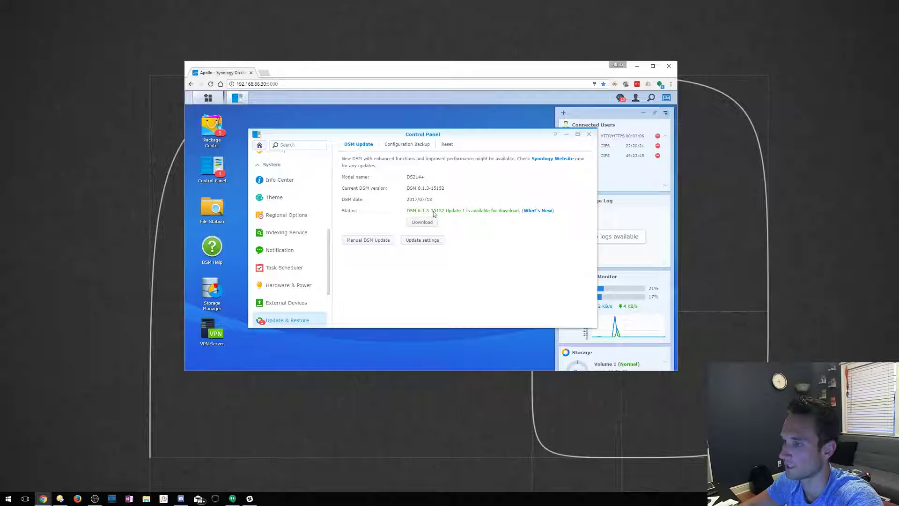
Open the DS214+ What's New release notes for Update 1 and scroll through them.
click(537, 211)
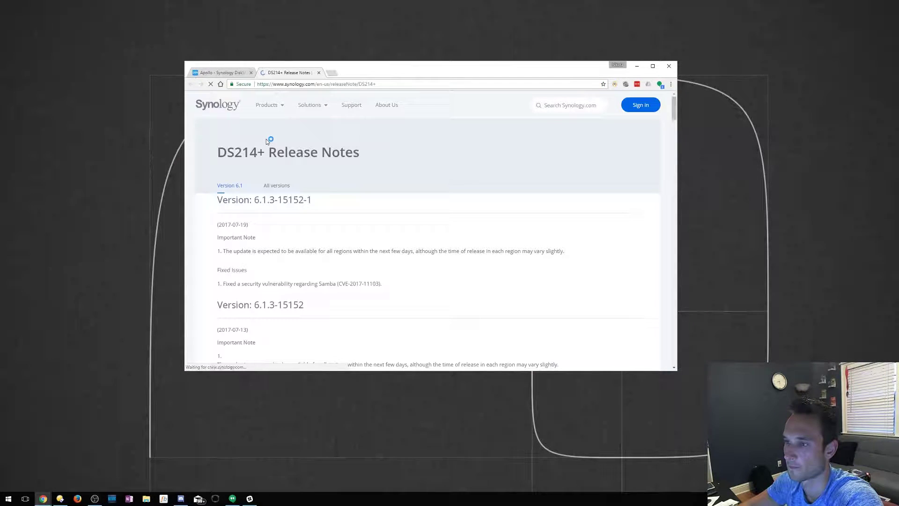
scroll(322, 281, down, 1)
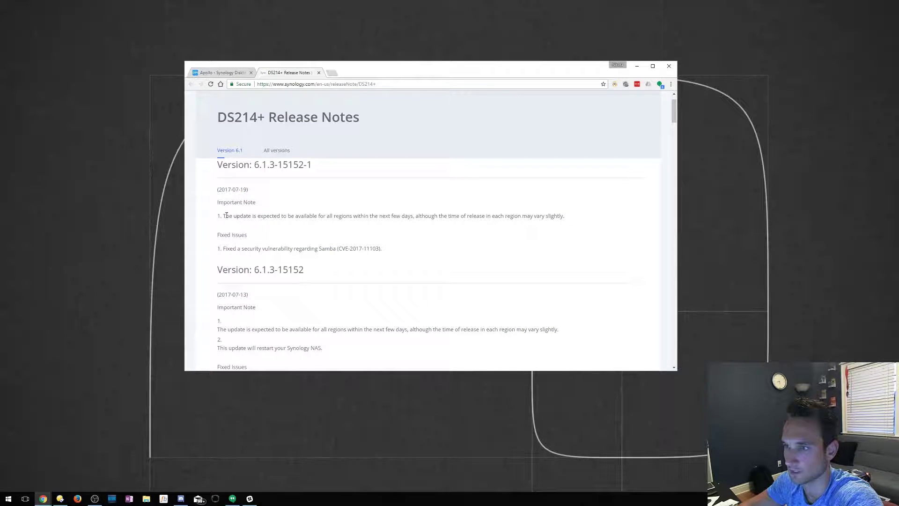
drag(225, 216, 396, 216)
click(386, 233)
scroll(249, 226, down, 1)
Highlight the Samba fix note (CVE-2017-11103), then return to the DSM tab.
drag(249, 214, 386, 208)
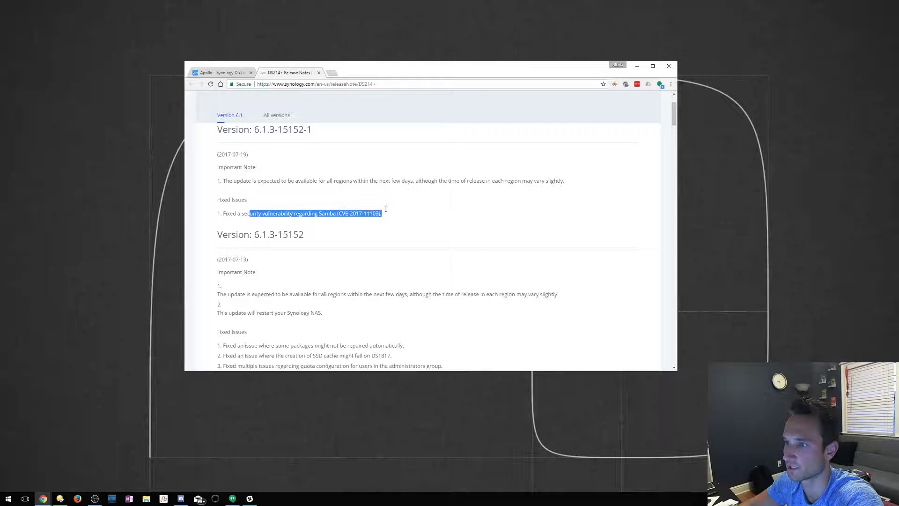
click(320, 214)
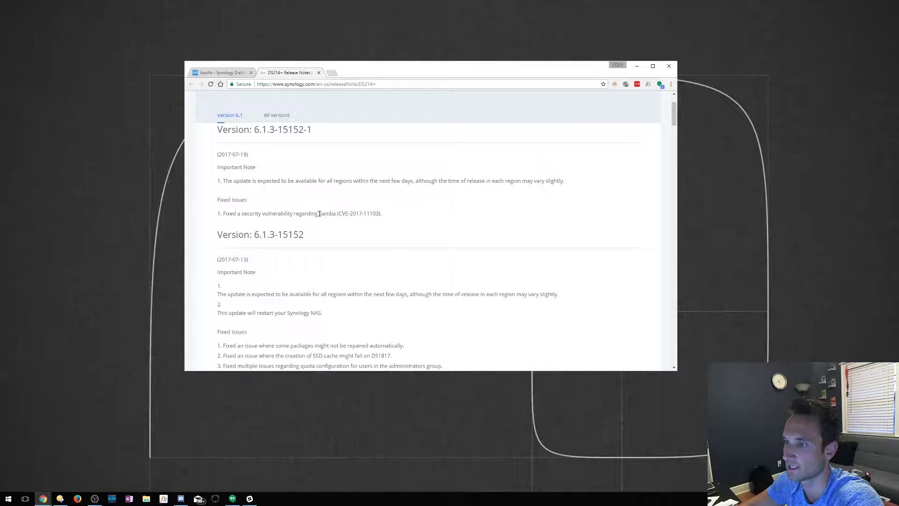
drag(320, 214, 381, 214)
click(360, 225)
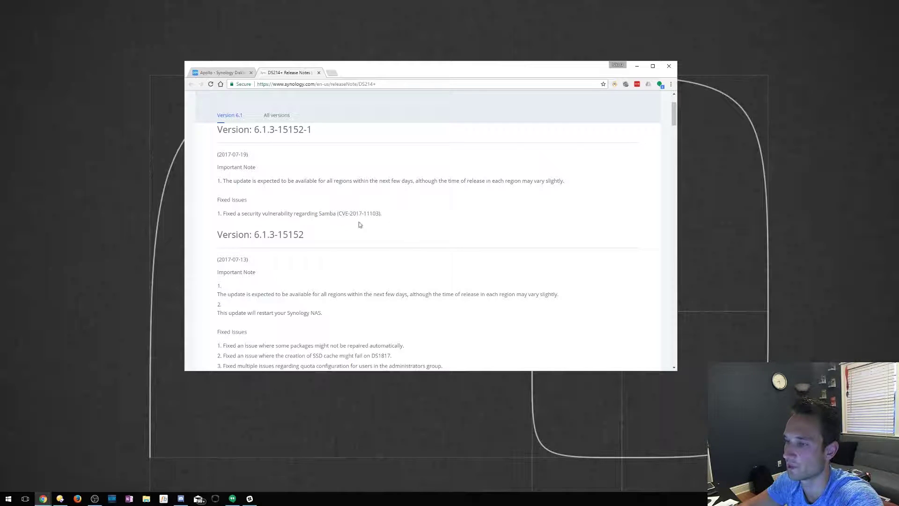
drag(318, 213, 381, 214)
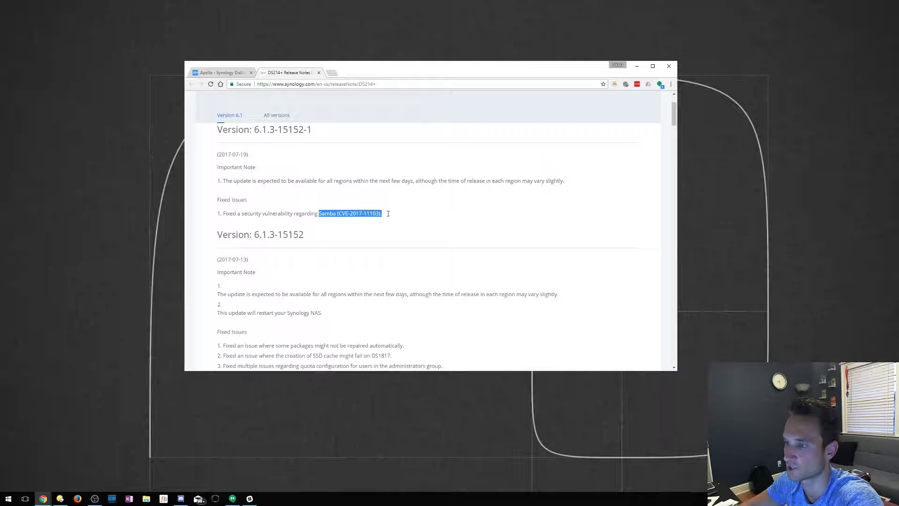
click(379, 228)
drag(318, 213, 382, 214)
scroll(340, 192, up, 2)
click(220, 72)
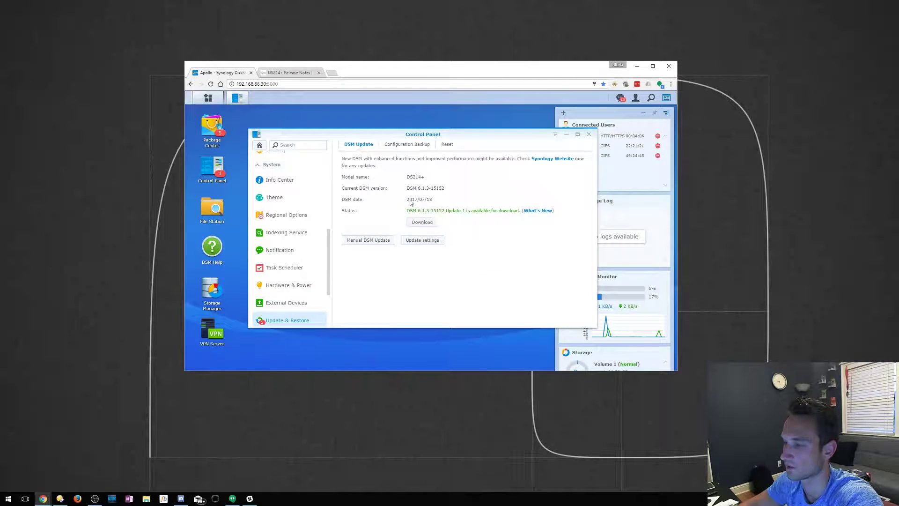
Back up the system configuration from Configuration Backup and download Apollo_20170720.dss.
click(420, 146)
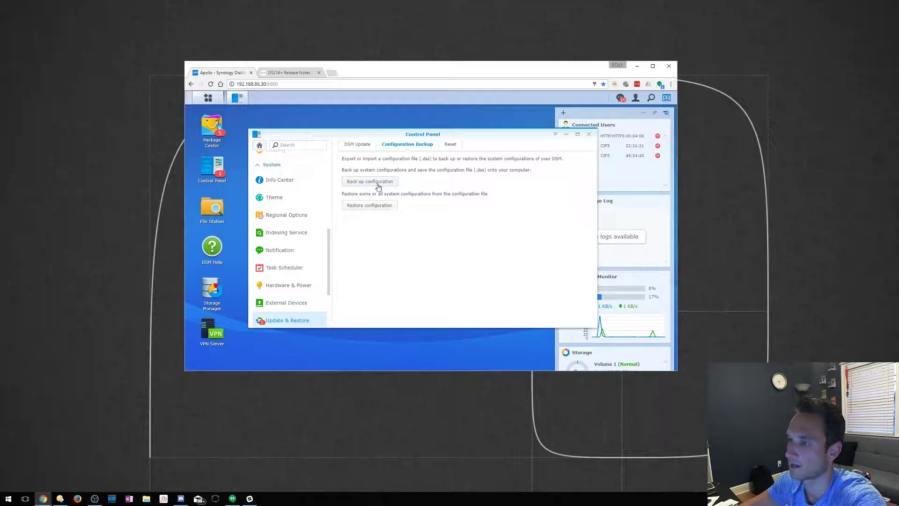
click(377, 182)
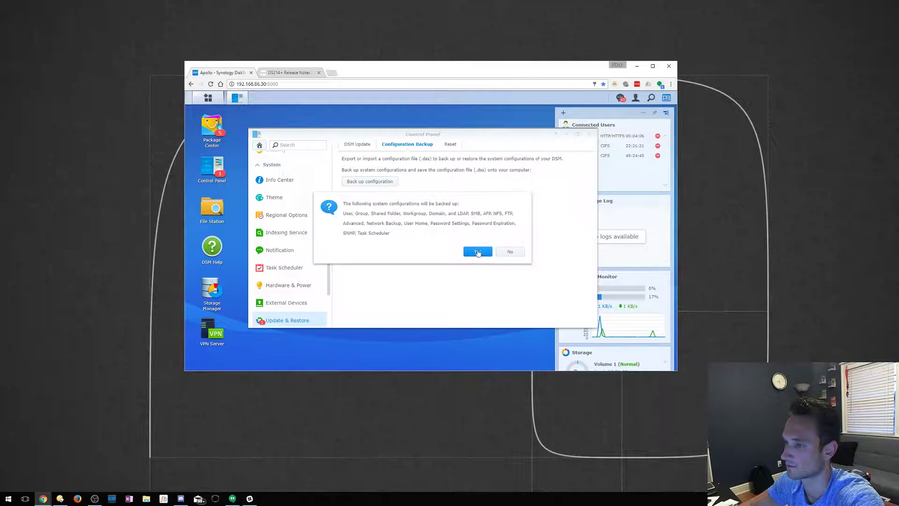
click(476, 251)
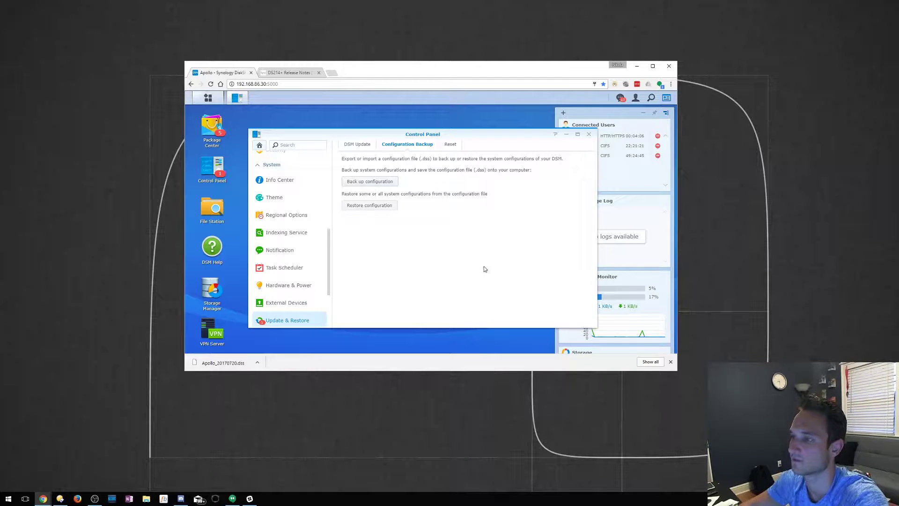
drag(501, 134, 486, 128)
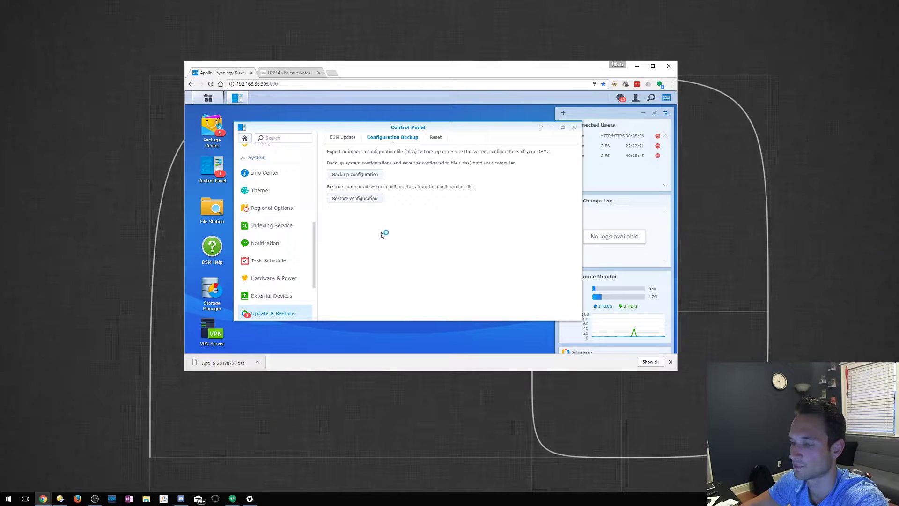
Download DSM 6.1.3-15152 Update 1 and review the automatic update settings.
drag(458, 131, 461, 134)
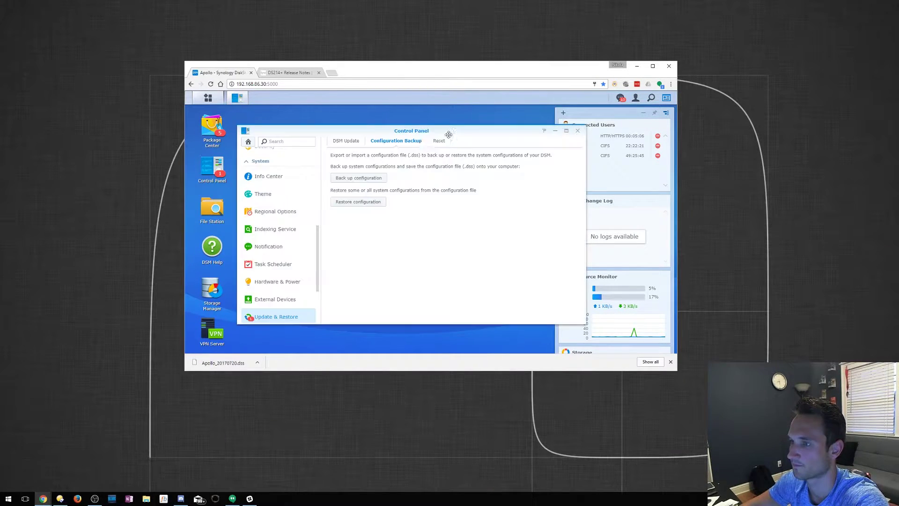
click(348, 142)
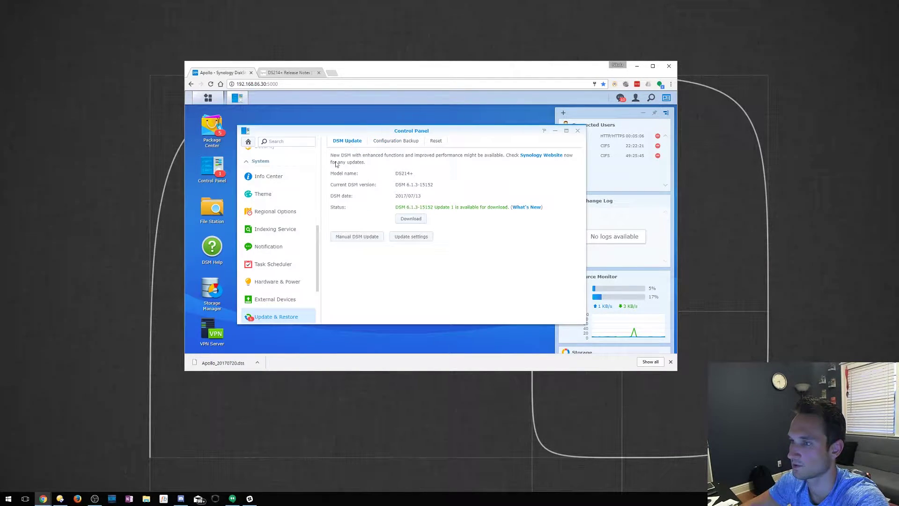
click(410, 221)
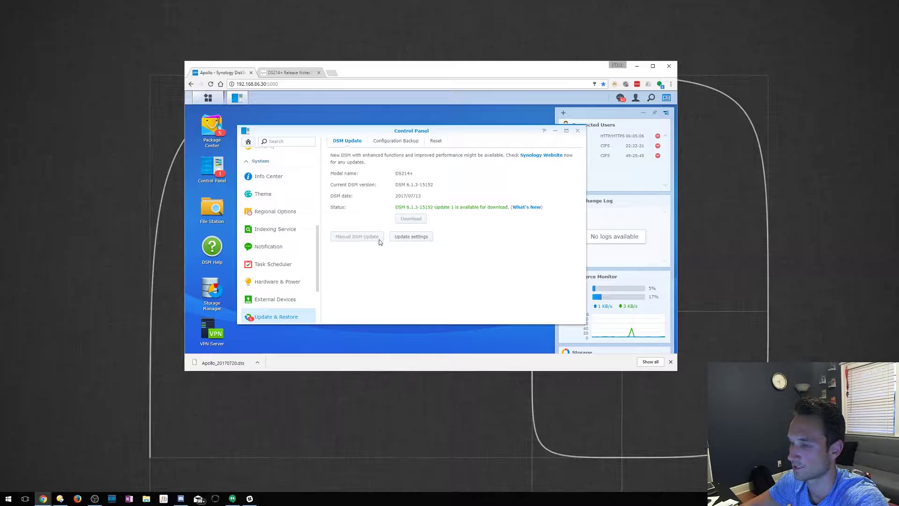
click(412, 237)
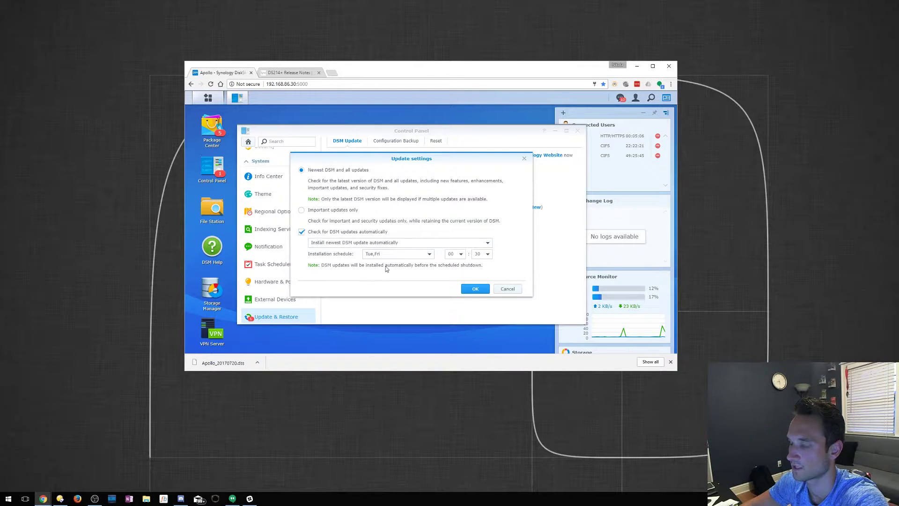
click(508, 288)
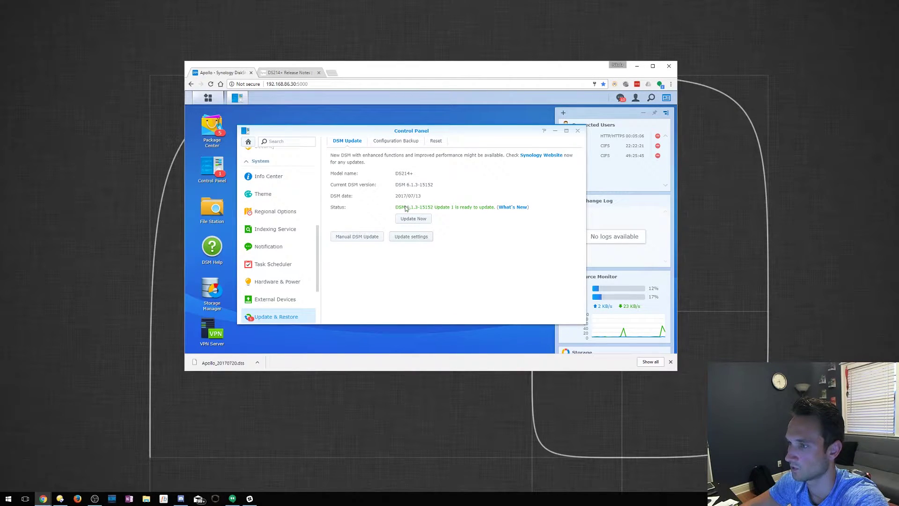
Install the downloaded Update 1 now, accepting the restart warning.
click(412, 219)
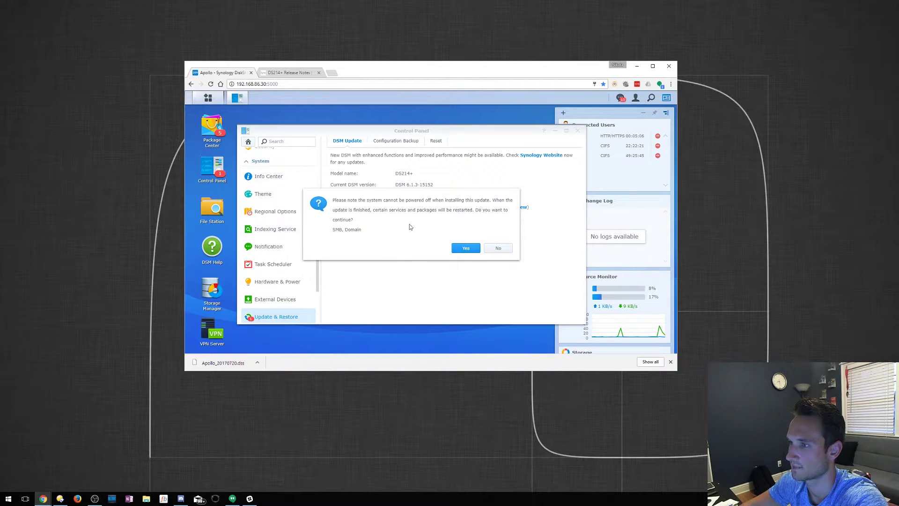
click(466, 249)
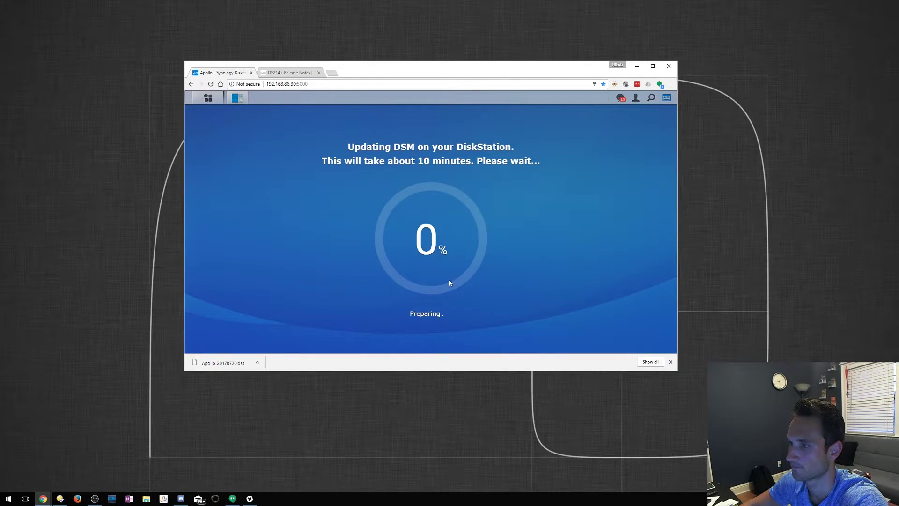